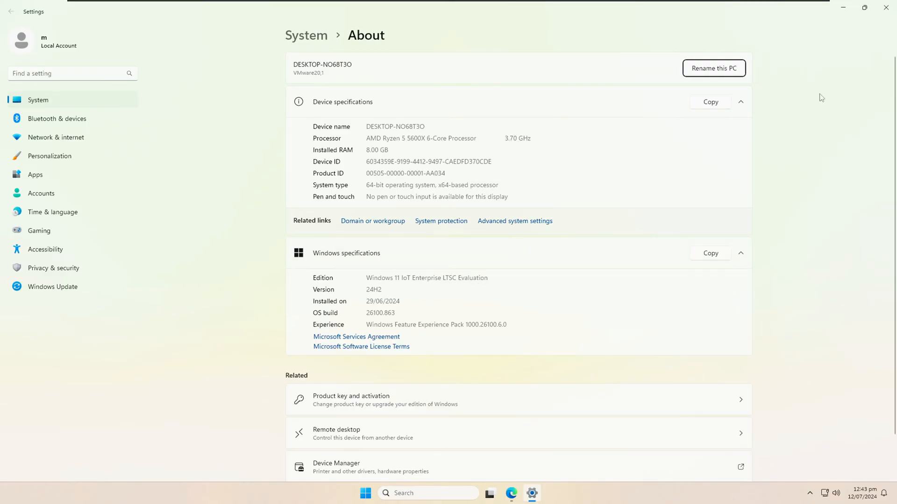
# - Close the Settings window after confirming Windows 11 IoT Enterprise LTSC 24H2
pyautogui.click(885, 7)
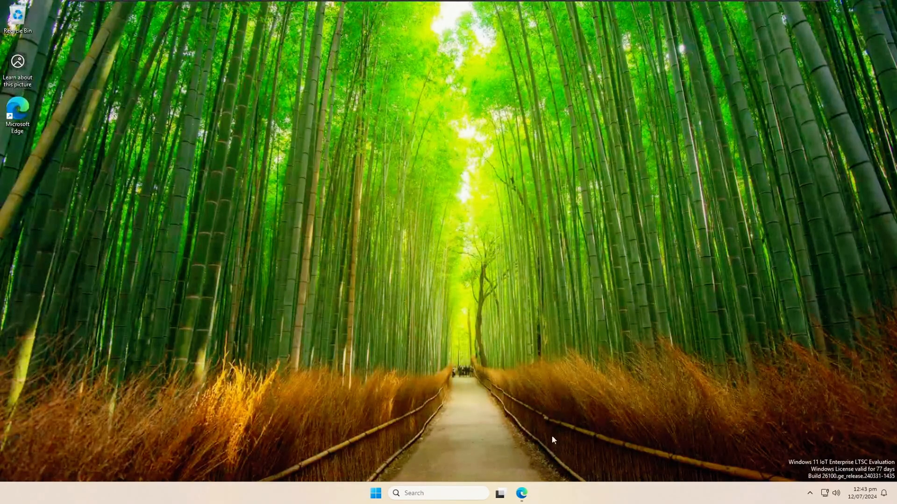
# - Search Google in Edge for 'xbox app for windows'
pyautogui.click(522, 493)
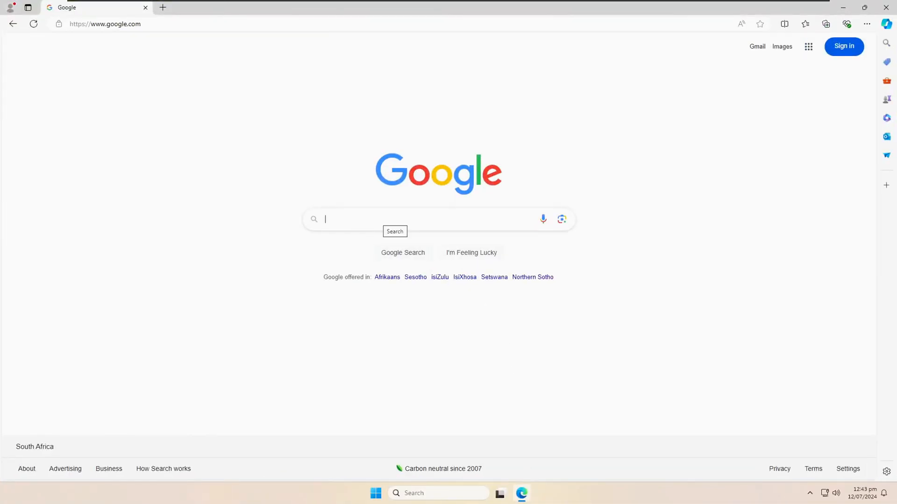
pyautogui.click(392, 220)
pyautogui.write('bo')
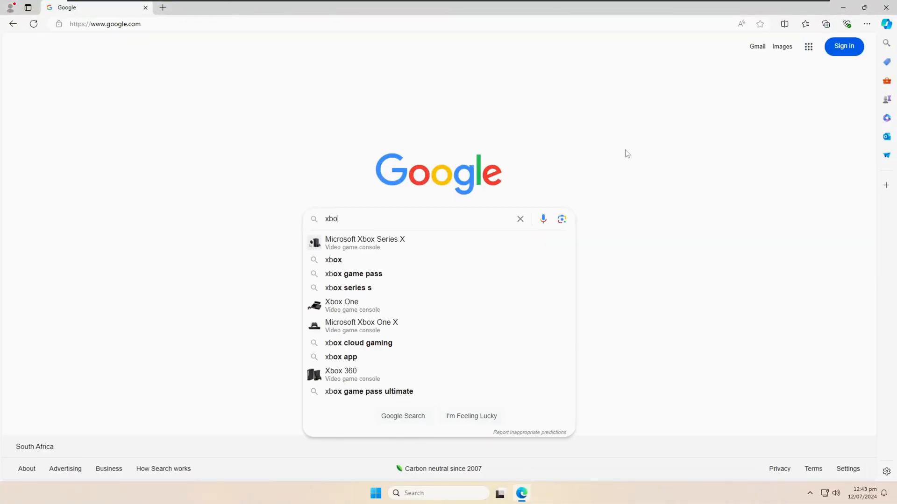
pyautogui.write('x app for windows')
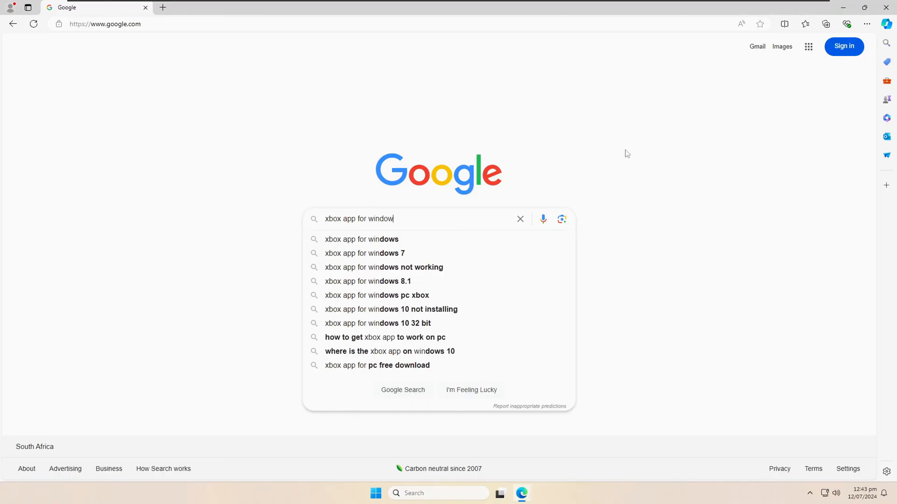
pyautogui.press('Return')
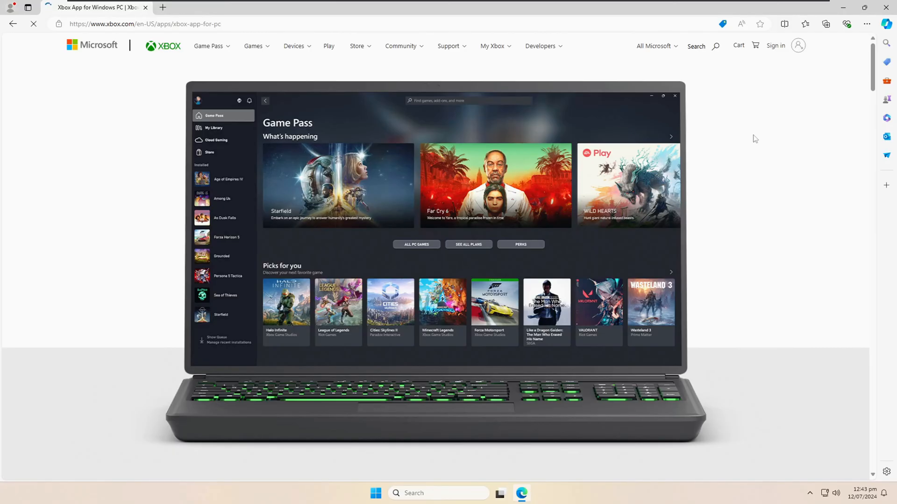
pyautogui.scroll(-2, 751, 140)
pyautogui.scroll(-1, 751, 143)
pyautogui.scroll(-1, 750, 141)
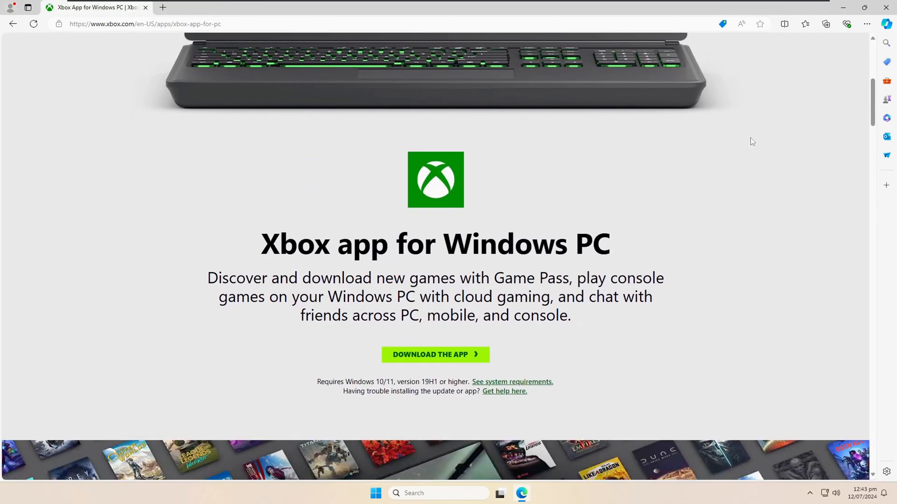
pyautogui.scroll(-1, 750, 142)
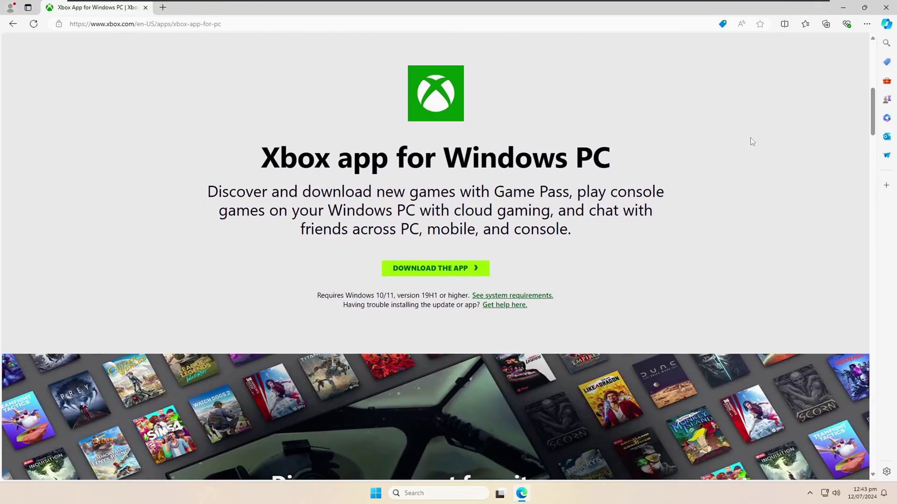
# - Download XboxInstaller.exe from Xbox.com and run it from Edge's Downloads flyout
pyautogui.click(452, 267)
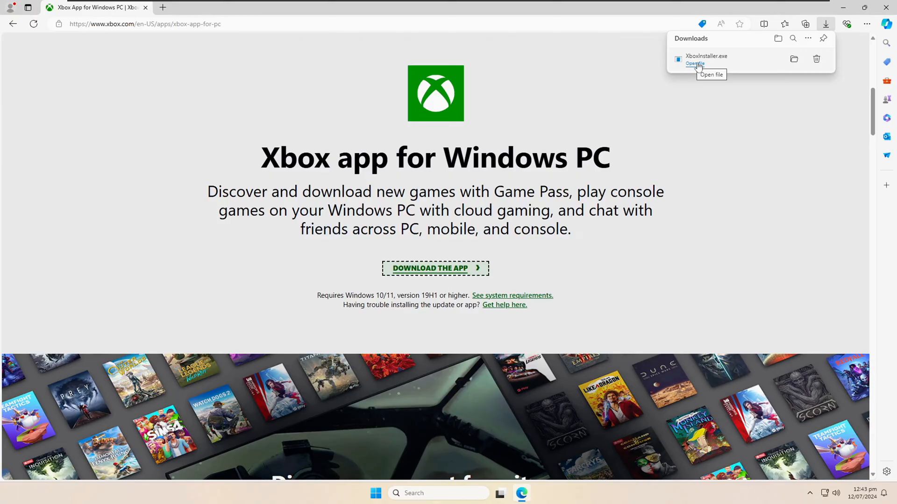
pyautogui.click(708, 75)
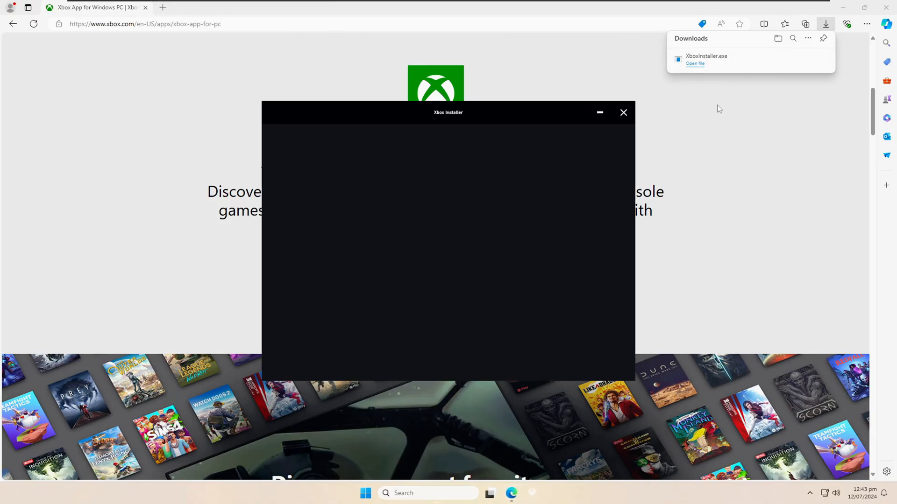
# - Close Edge, accept the license terms, install the Xbox app and launch it to its welcome screen
pyautogui.click(885, 7)
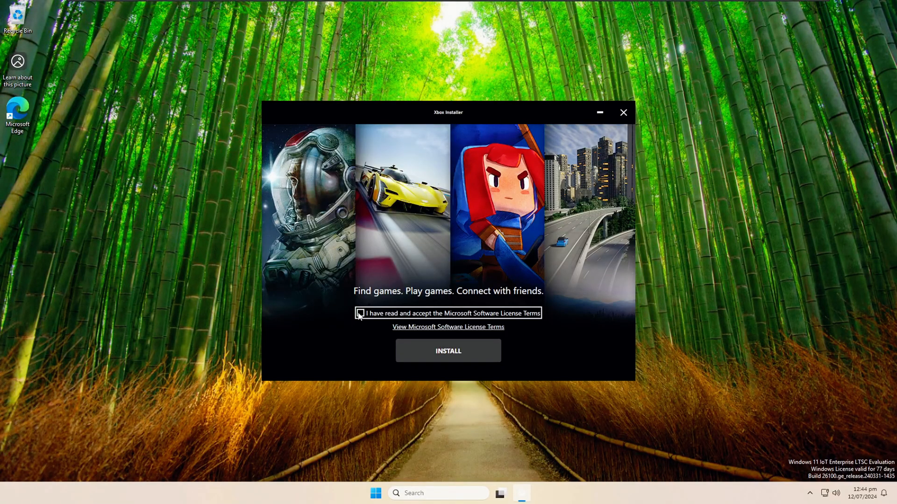
pyautogui.click(359, 314)
pyautogui.click(476, 349)
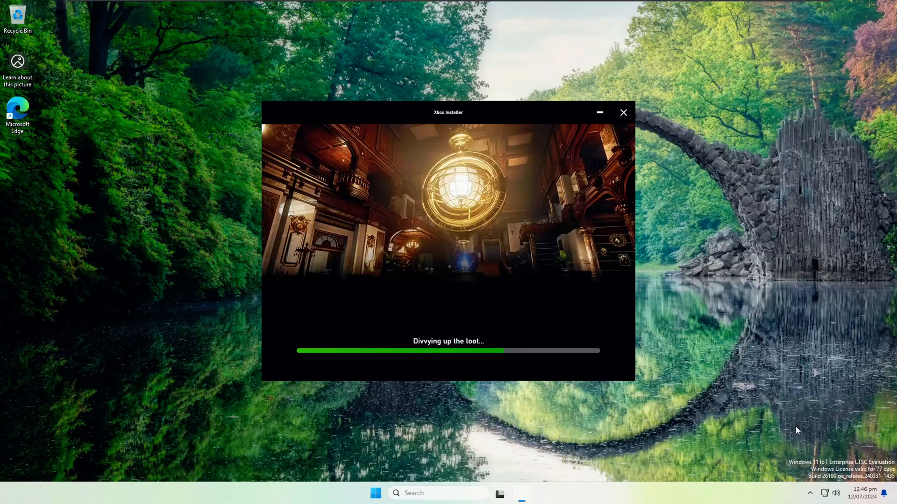
pyautogui.click(481, 354)
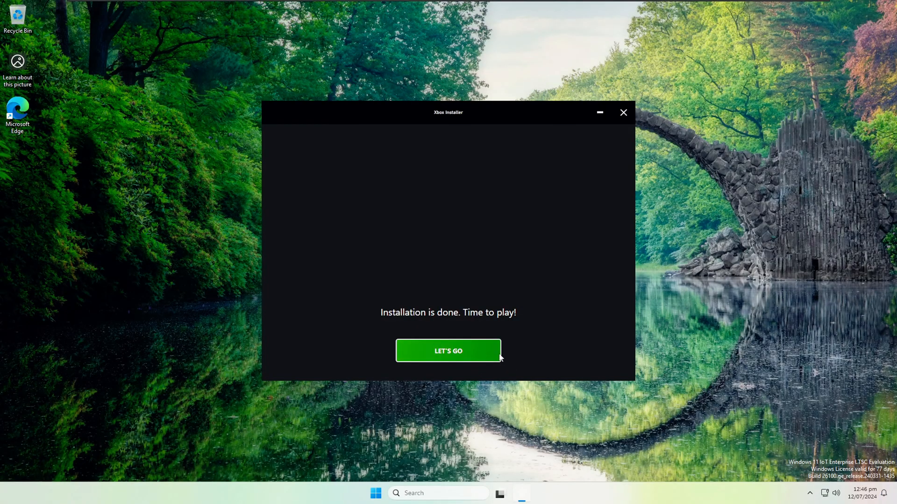
pyautogui.moveTo(439, 21); pyautogui.dragTo(583, 38)
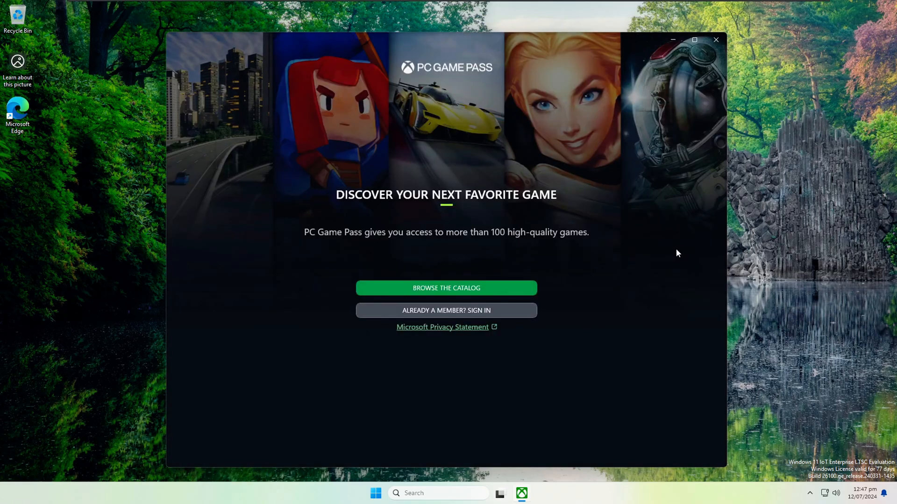
# - Browse the catalog past the welcome screen and reach Settings from the Sign in menu
pyautogui.click(489, 291)
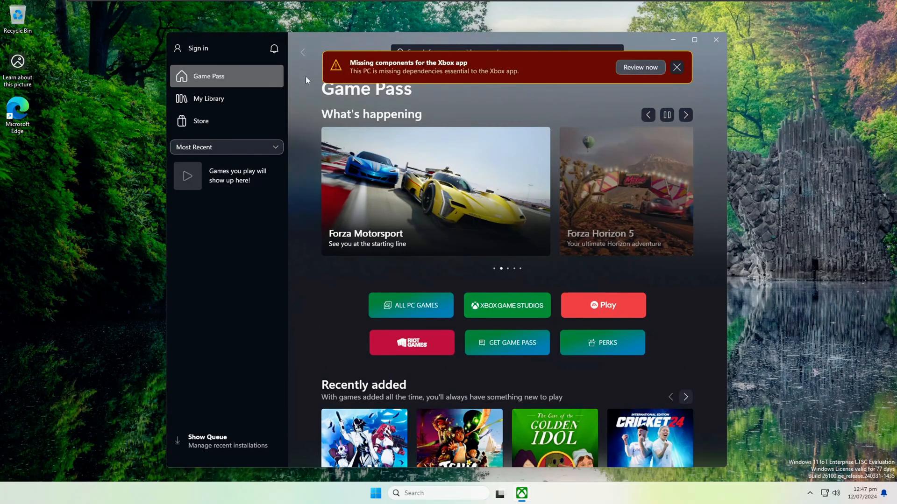
pyautogui.click(185, 48)
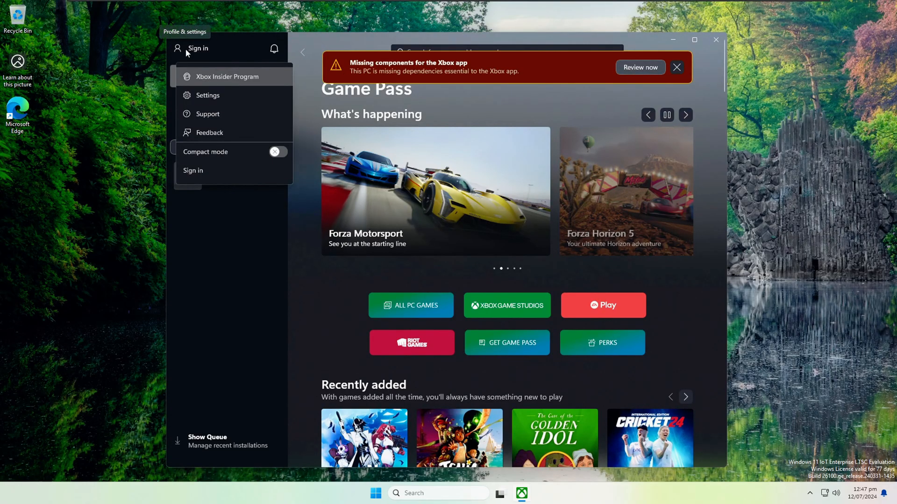
pyautogui.click(242, 97)
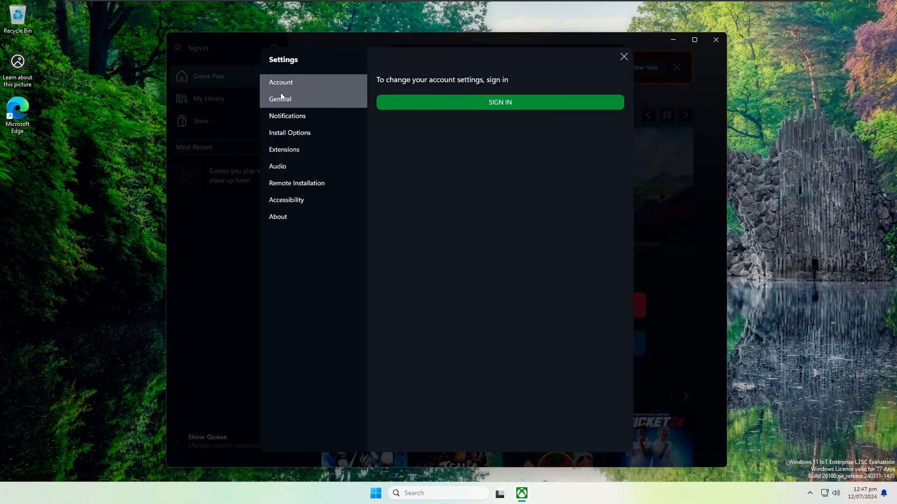
# - Install the missing Microsoft Store dependency from the General settings list
pyautogui.click(294, 97)
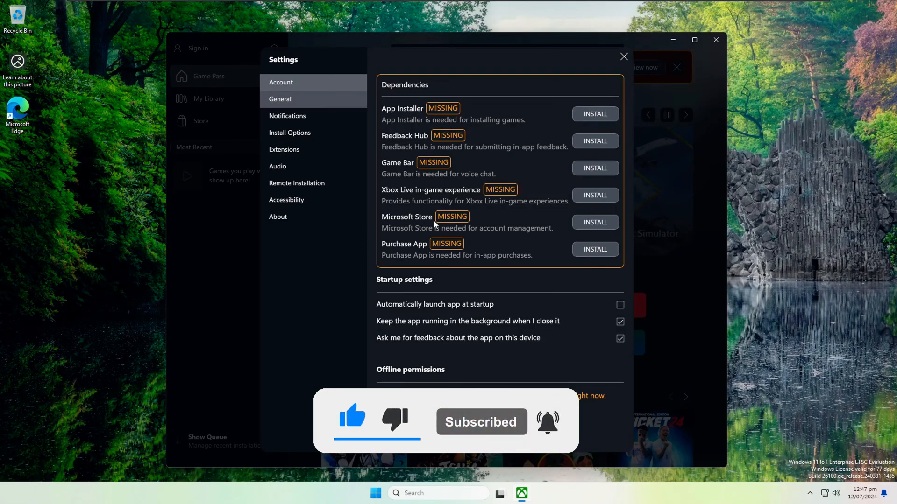
pyautogui.click(604, 224)
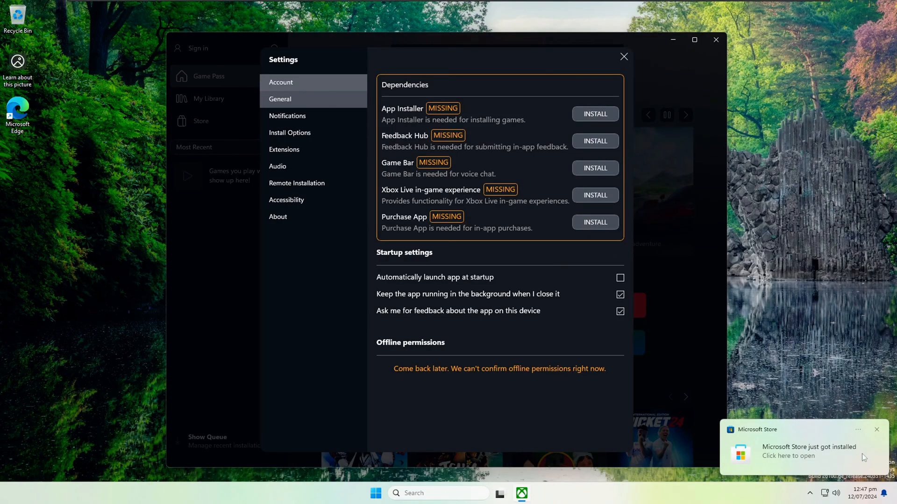
# - Bring up the Start menu's full All apps list to find Microsoft Store
pyautogui.click(376, 493)
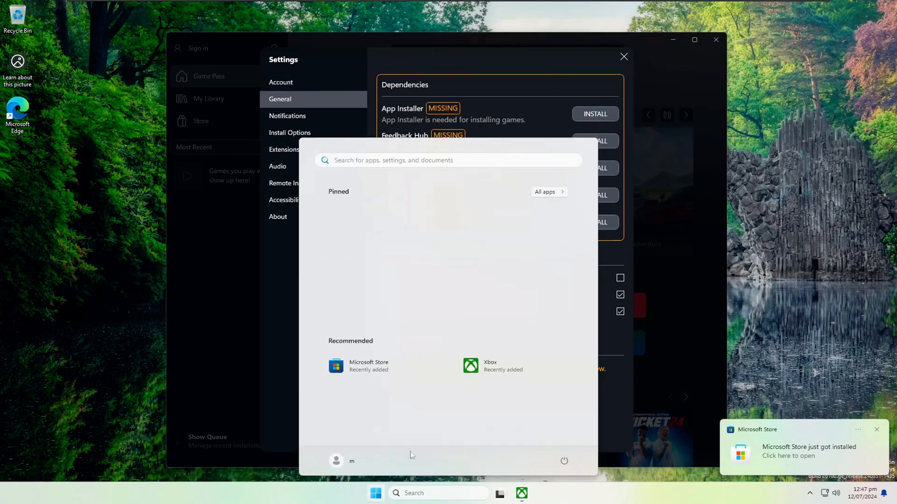
pyautogui.click(544, 192)
pyautogui.scroll(-3, 455, 312)
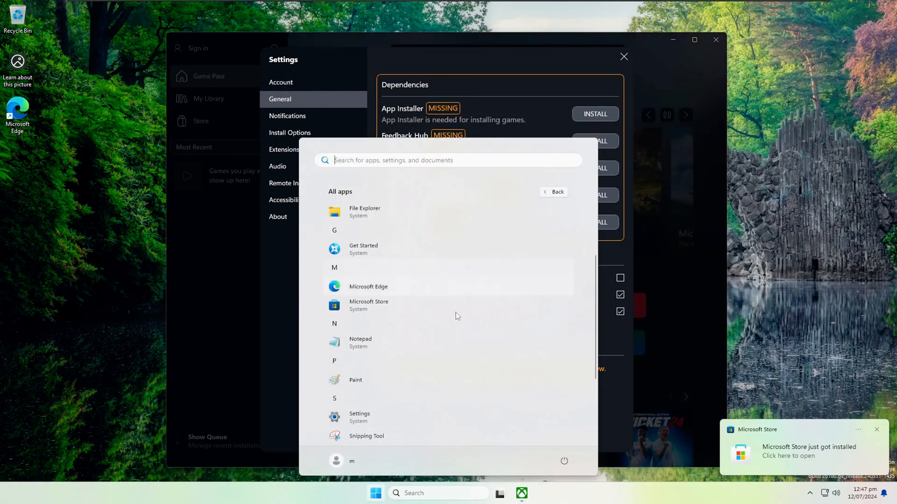
# - Launch Microsoft Store from All apps and centre its window while Home loads
pyautogui.click(413, 293)
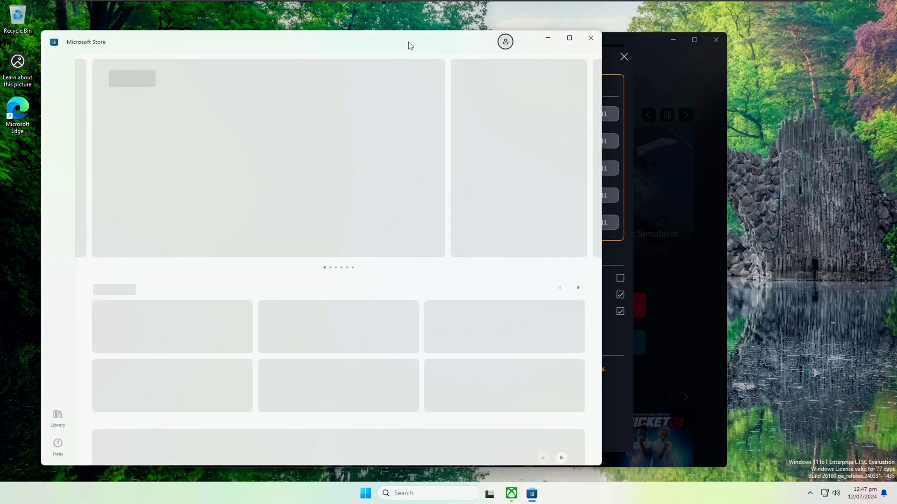
pyautogui.moveTo(410, 45)
pyautogui.mouseDown()
pyautogui.moveTo(537, 32)
pyautogui.moveTo(529, 38)
pyautogui.mouseUp()
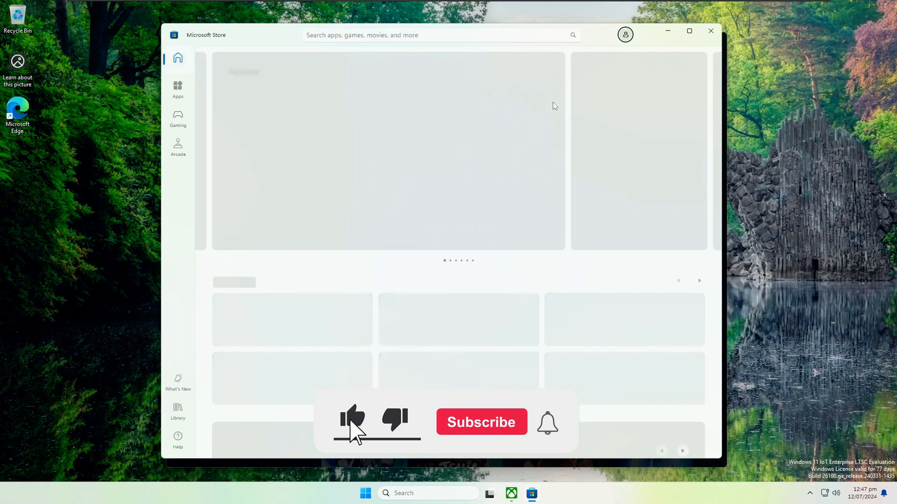